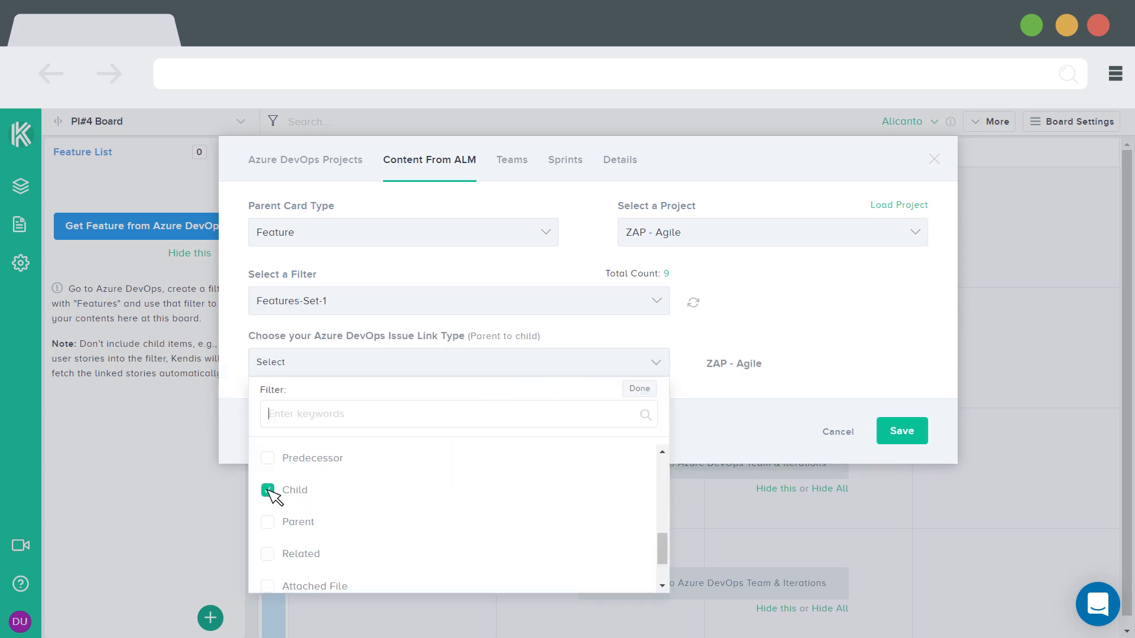
Fetch linked stories as Child items and save the Features-Set-1 filter
{"action": "left_click", "coordinate": [636, 390]}
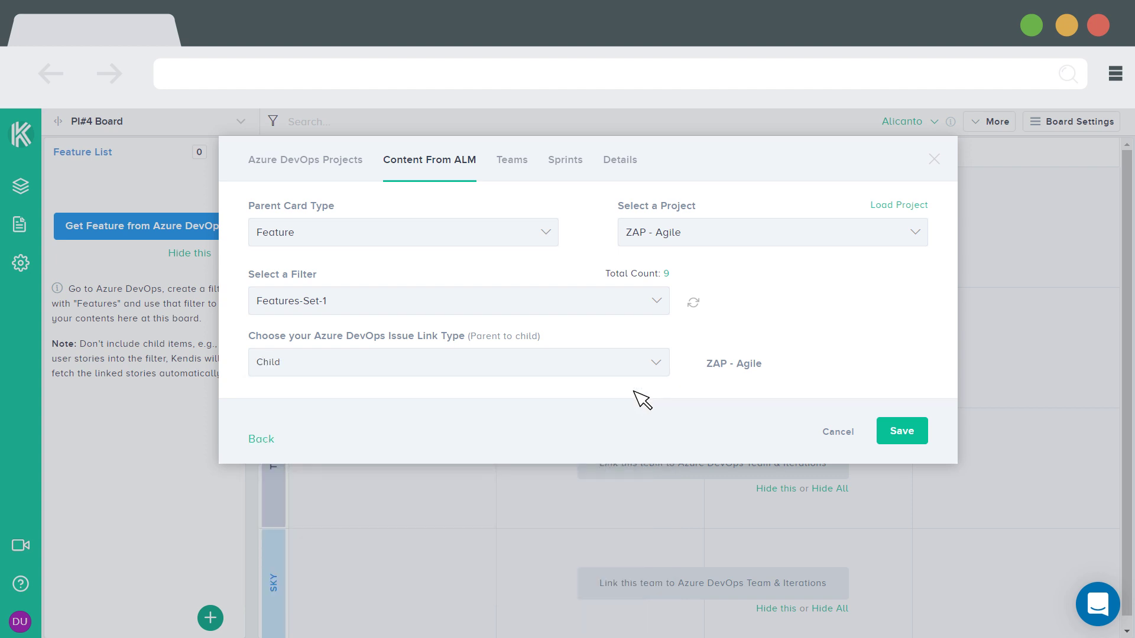
{"action": "left_click", "coordinate": [902, 434]}
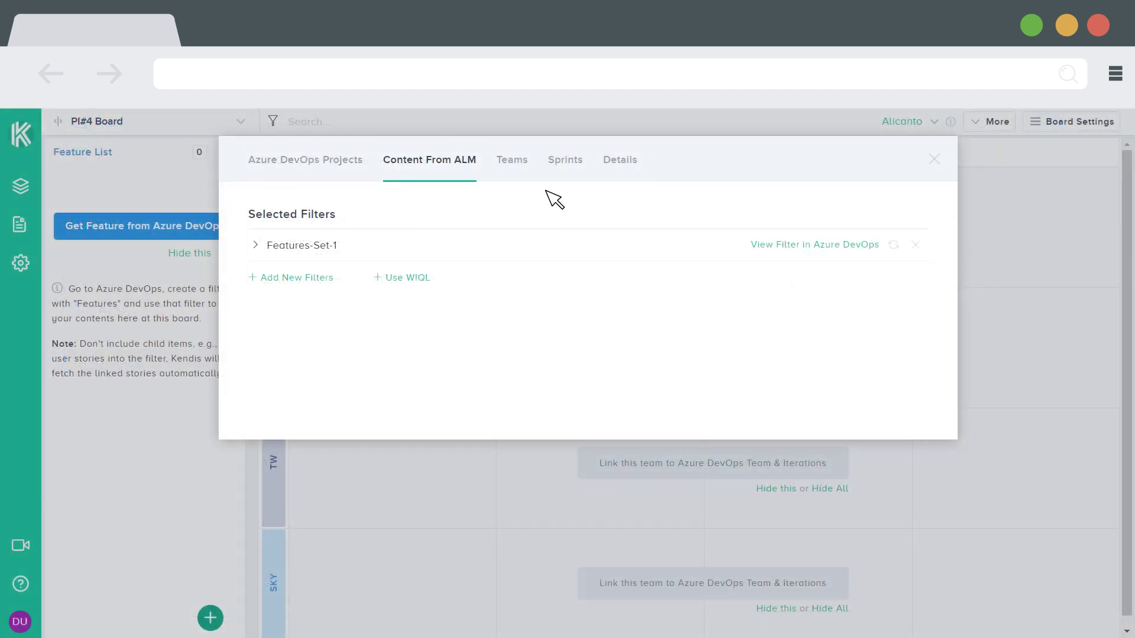
{"action": "left_click", "coordinate": [509, 161]}
Map Team Sky's Sprints 1–4 to SKY-Sprint5.1, 5.2, 5.3 and 5.4
{"action": "left_click", "coordinate": [381, 424]}
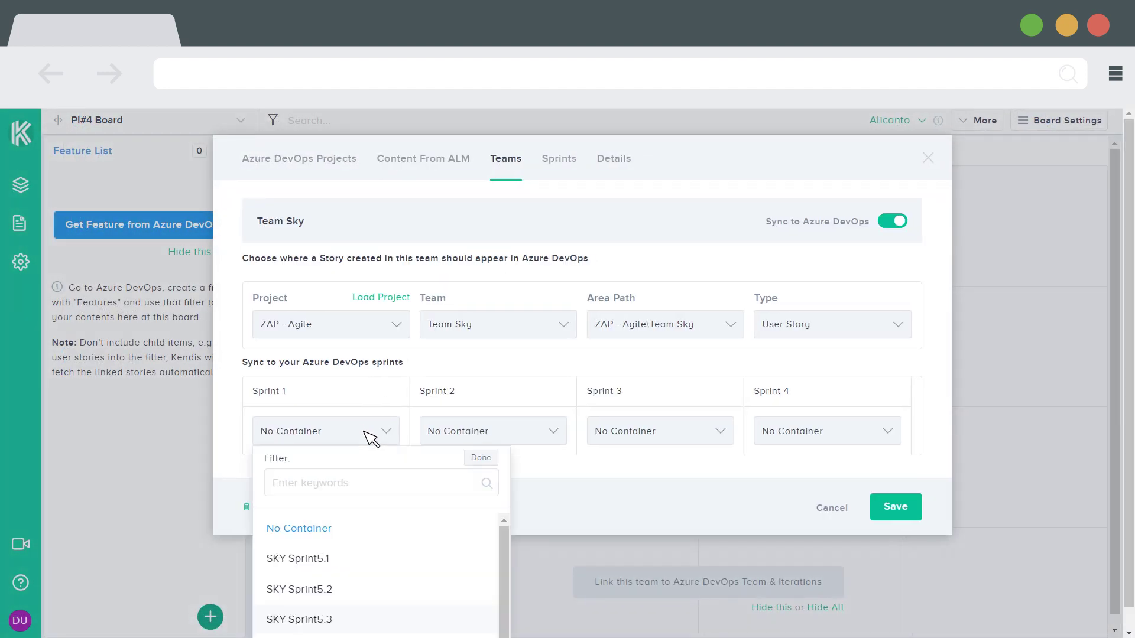
{"action": "left_click", "coordinate": [336, 561]}
{"action": "left_click", "coordinate": [467, 590]}
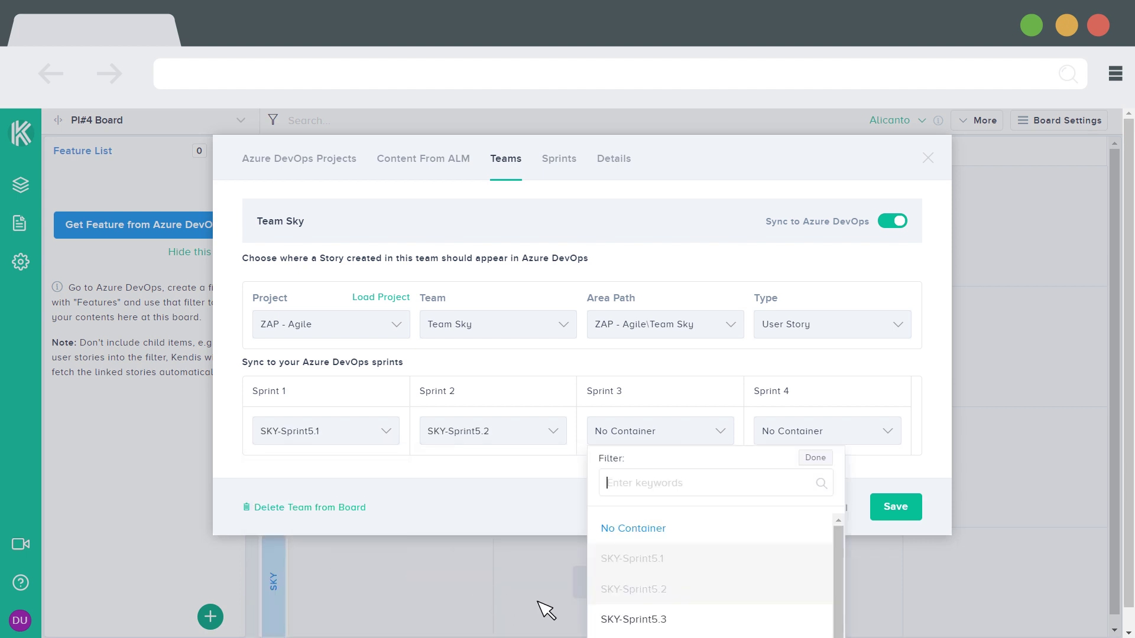
{"action": "left_click", "coordinate": [667, 620]}
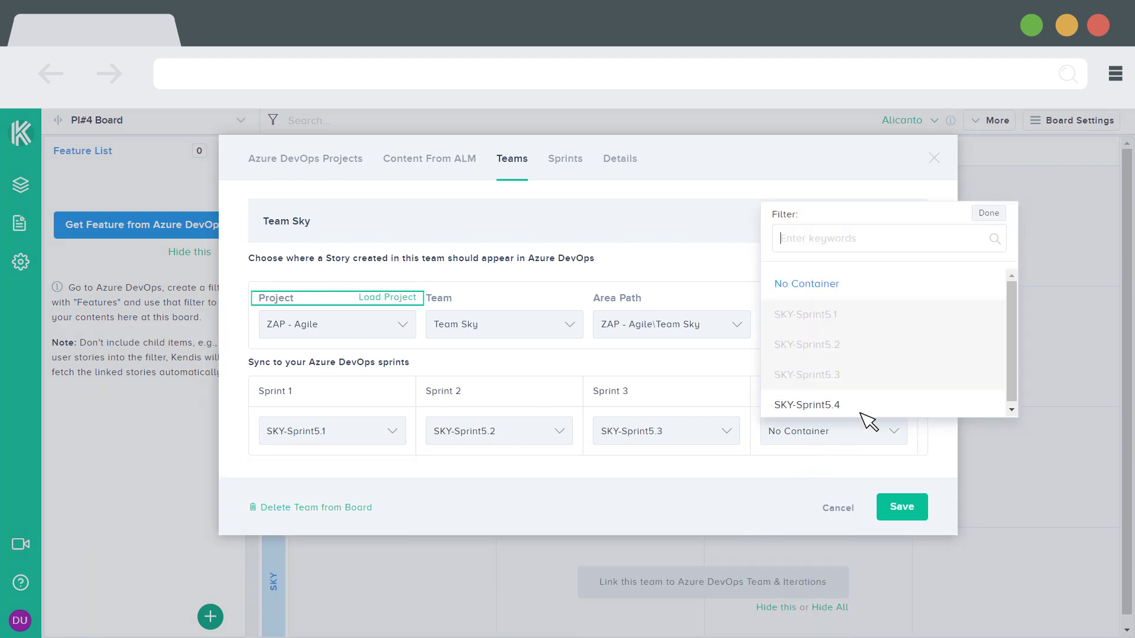
{"action": "left_click", "coordinate": [868, 406]}
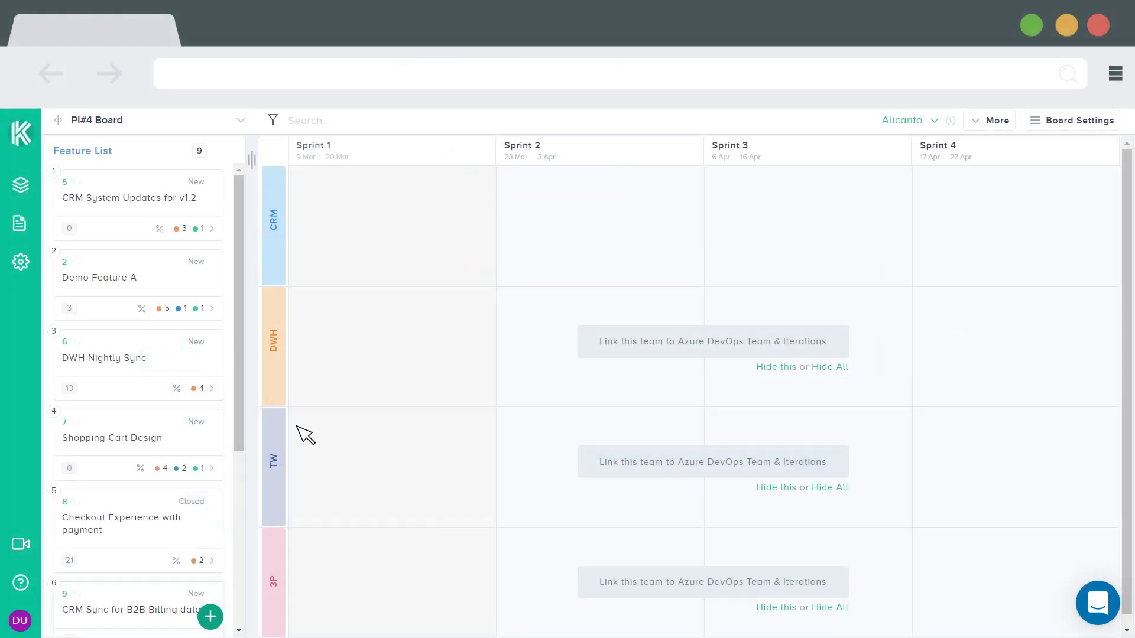
Rank Demo Feature A first in the feature list, then check the CRM lane's sprint capacities
{"action": "left_click_drag", "start_coordinate": [152, 266], "coordinate": [151, 206]}
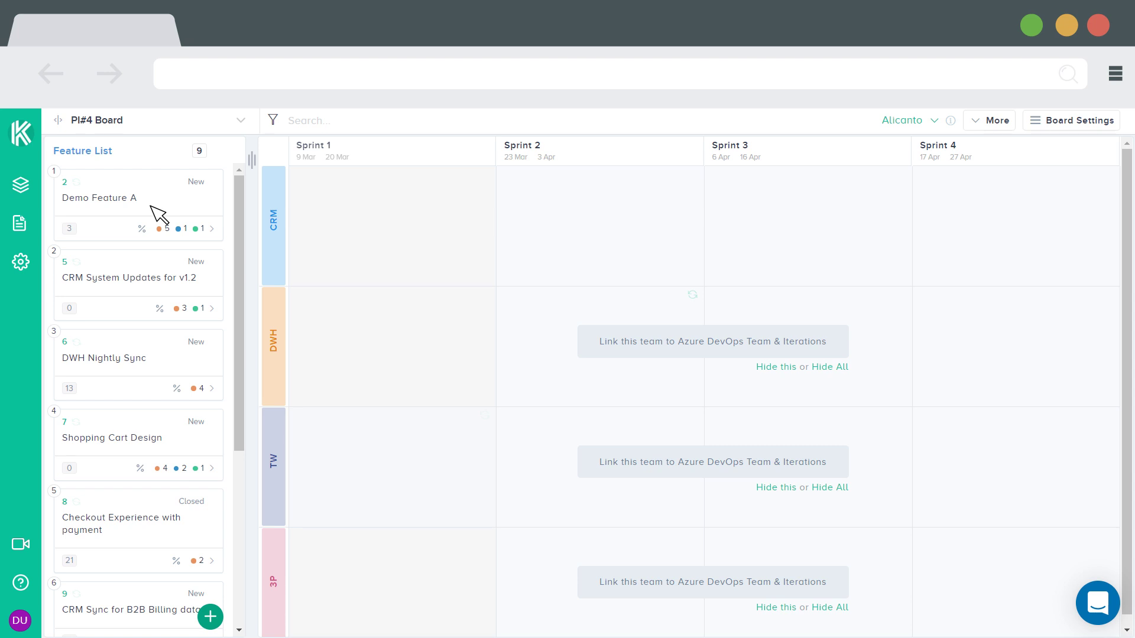
{"action": "left_click", "coordinate": [274, 225]}
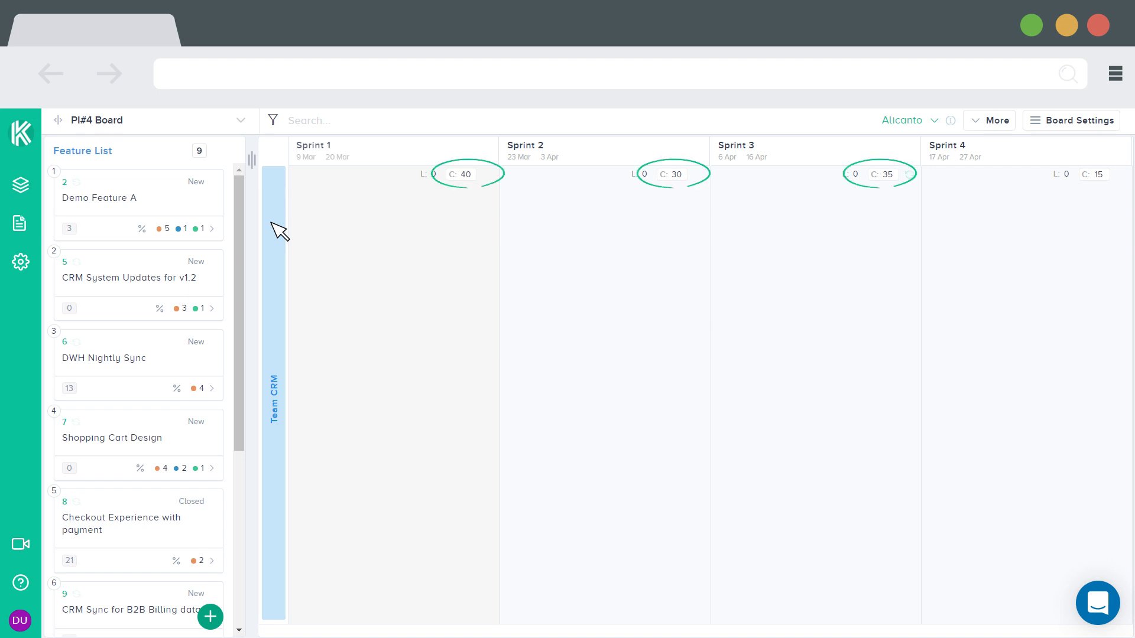
{"action": "left_click", "coordinate": [273, 224]}
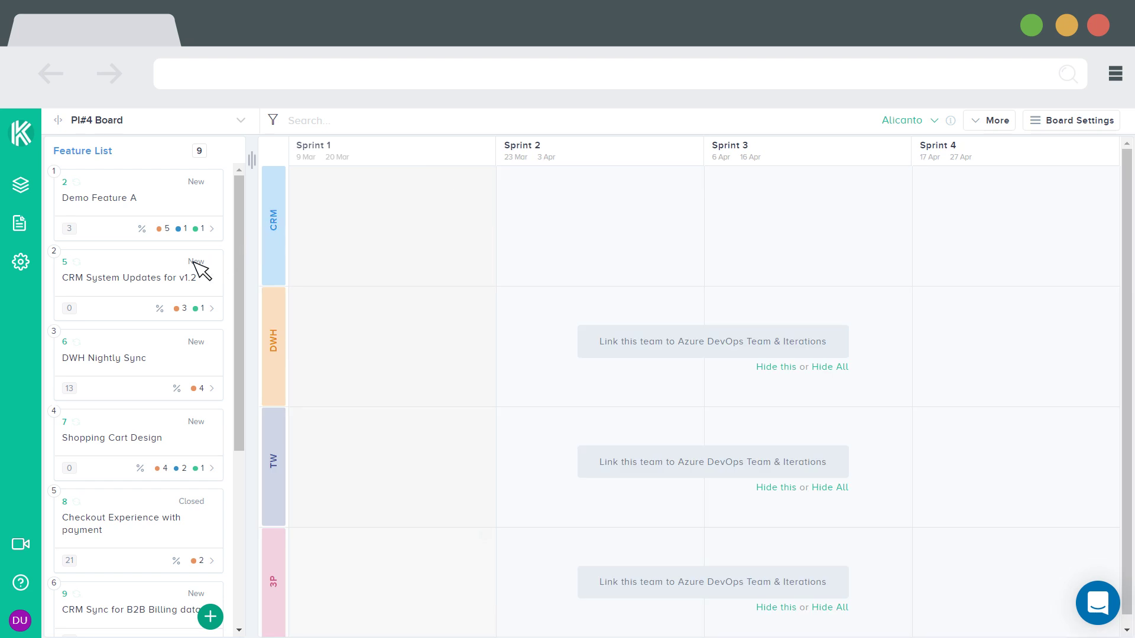
Plan DWH Nightly Sync into CRM Sprint 1 and add a 'Team Story' story under it
{"action": "left_click_drag", "start_coordinate": [56, 334], "coordinate": [314, 196]}
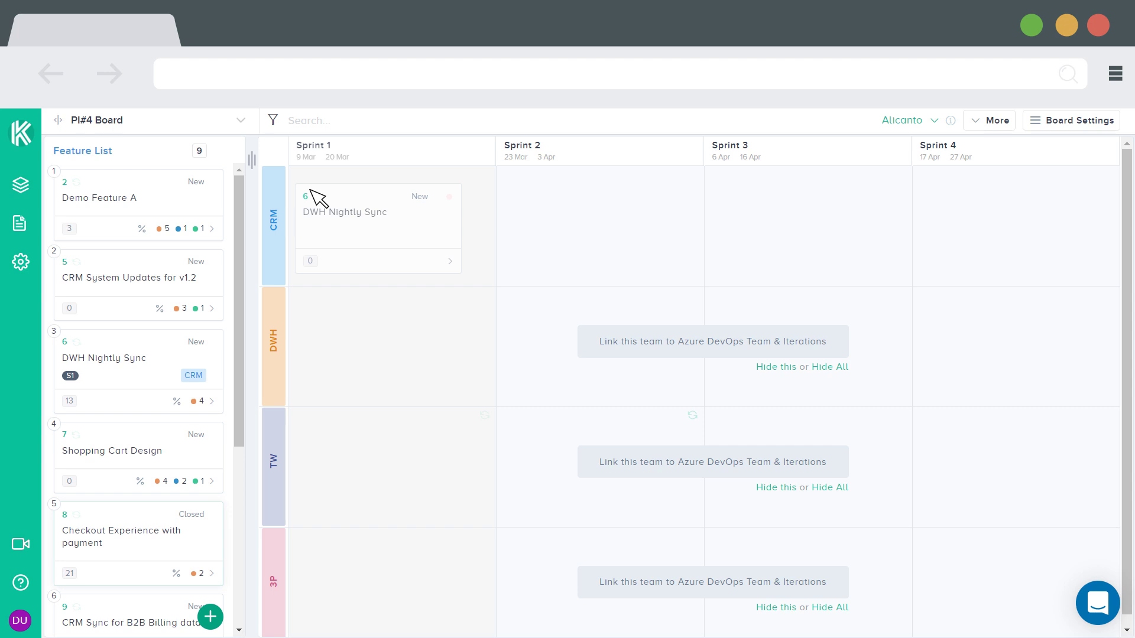
{"action": "left_click", "coordinate": [450, 262]}
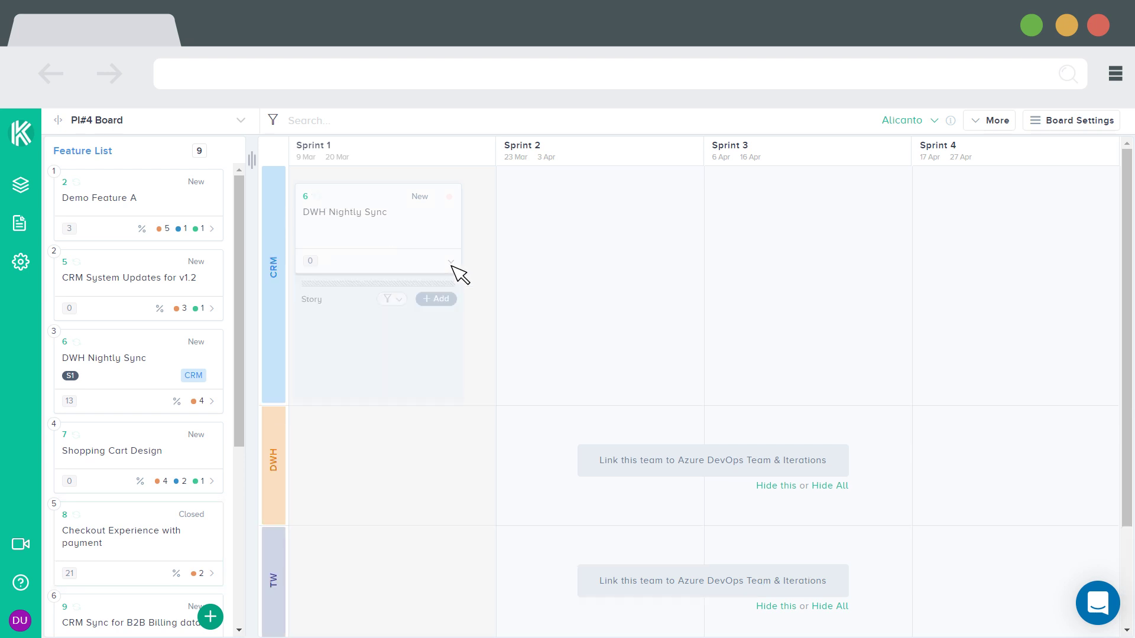
{"action": "left_click", "coordinate": [441, 298]}
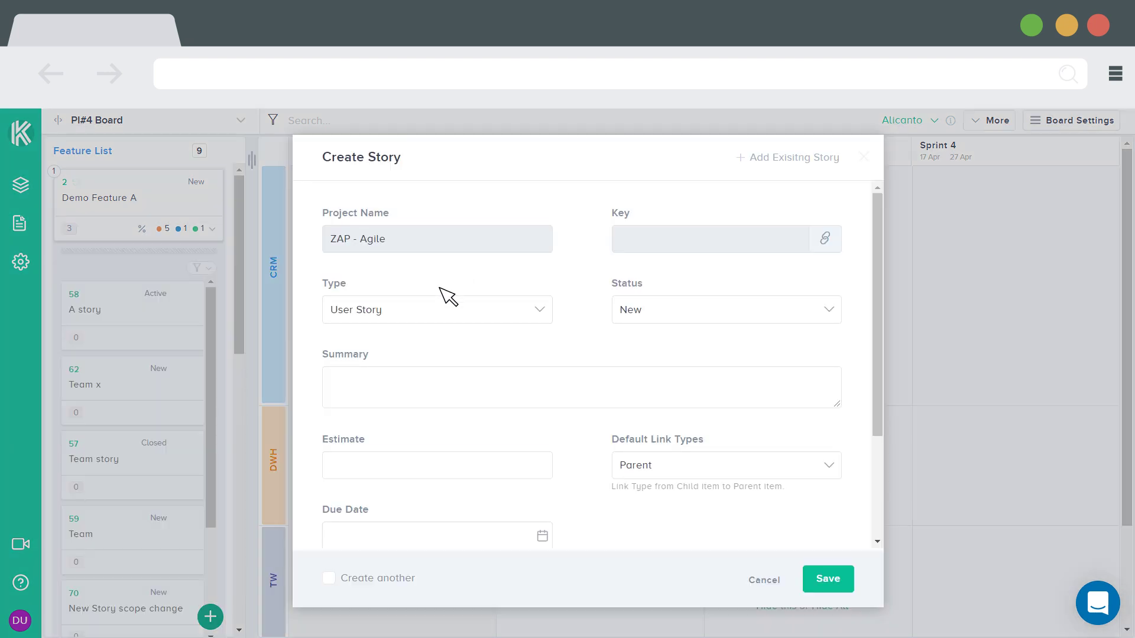
{"action": "left_click", "coordinate": [398, 381]}
{"action": "type", "text": "Team Story"}
{"action": "left_click", "coordinate": [835, 582]}
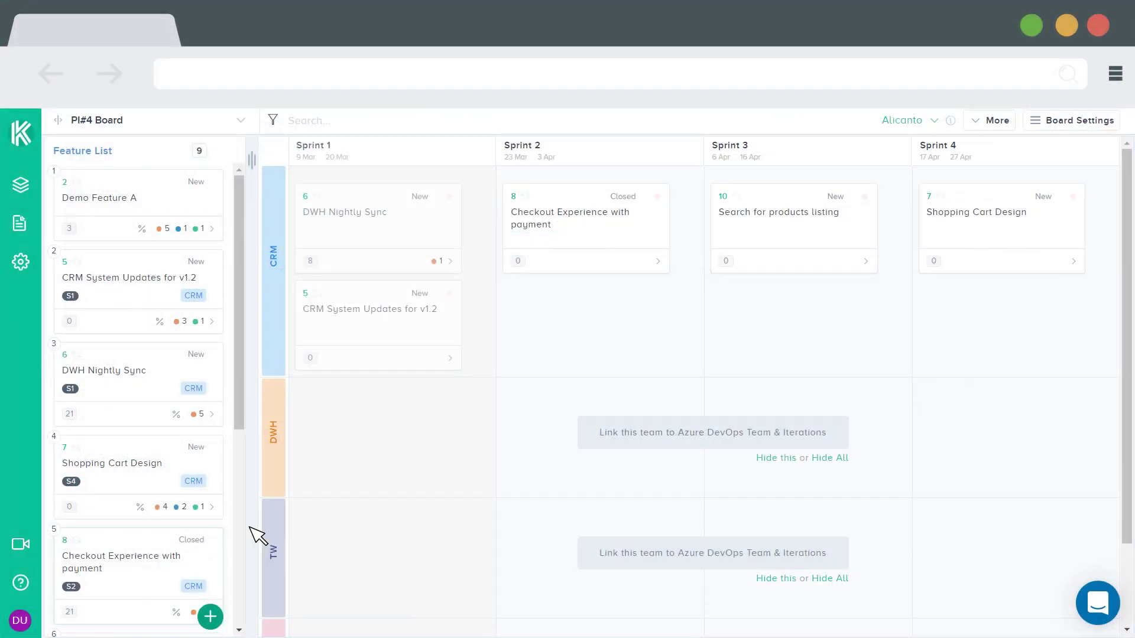
Plan Shopping Cart Design into CRM Sprint 2 and make it depend on Search for products listing
{"action": "left_click_drag", "start_coordinate": [59, 443], "coordinate": [517, 196]}
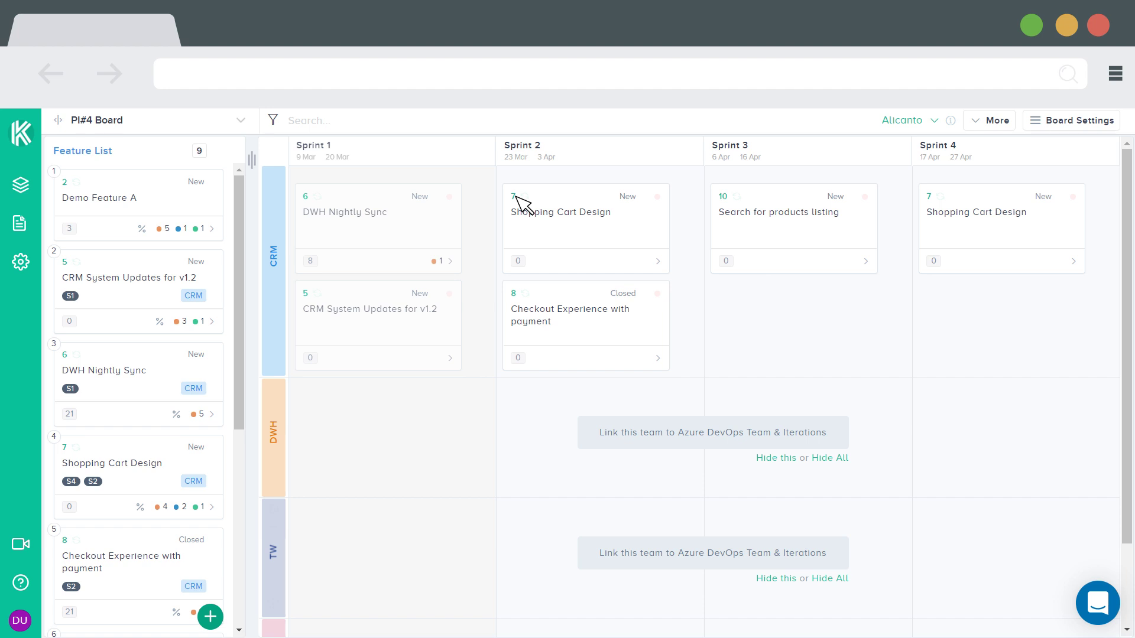
{"action": "mouse_move", "coordinate": [585, 226]}
{"action": "left_click_drag", "start_coordinate": [450, 294], "coordinate": [452, 295]}
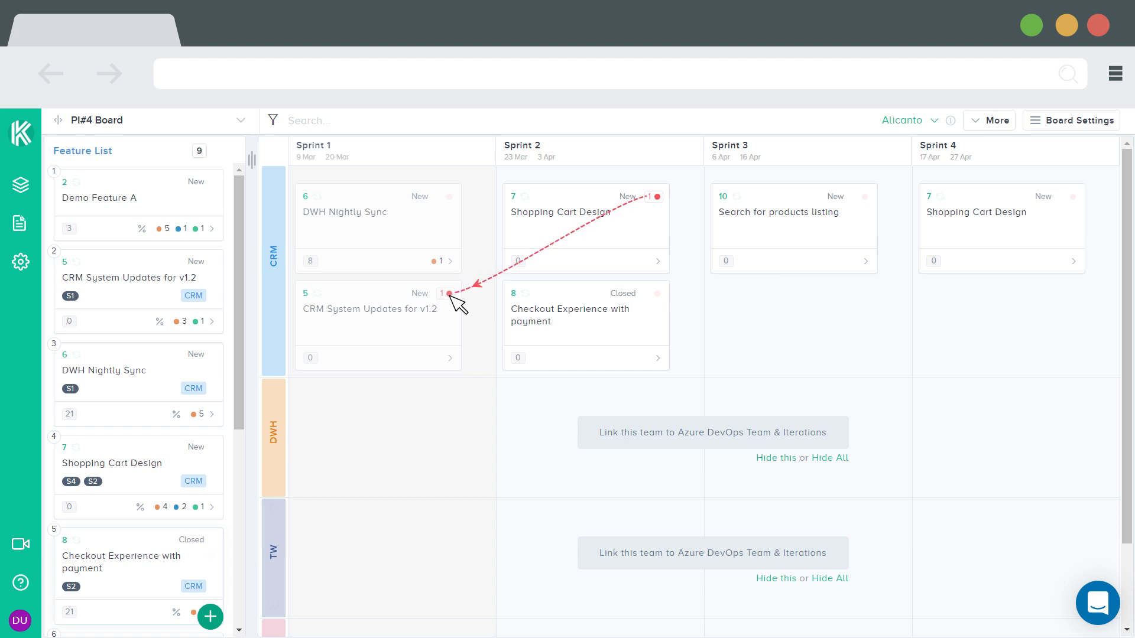
{"action": "left_click", "coordinate": [657, 197]}
{"action": "left_click", "coordinate": [828, 201]}
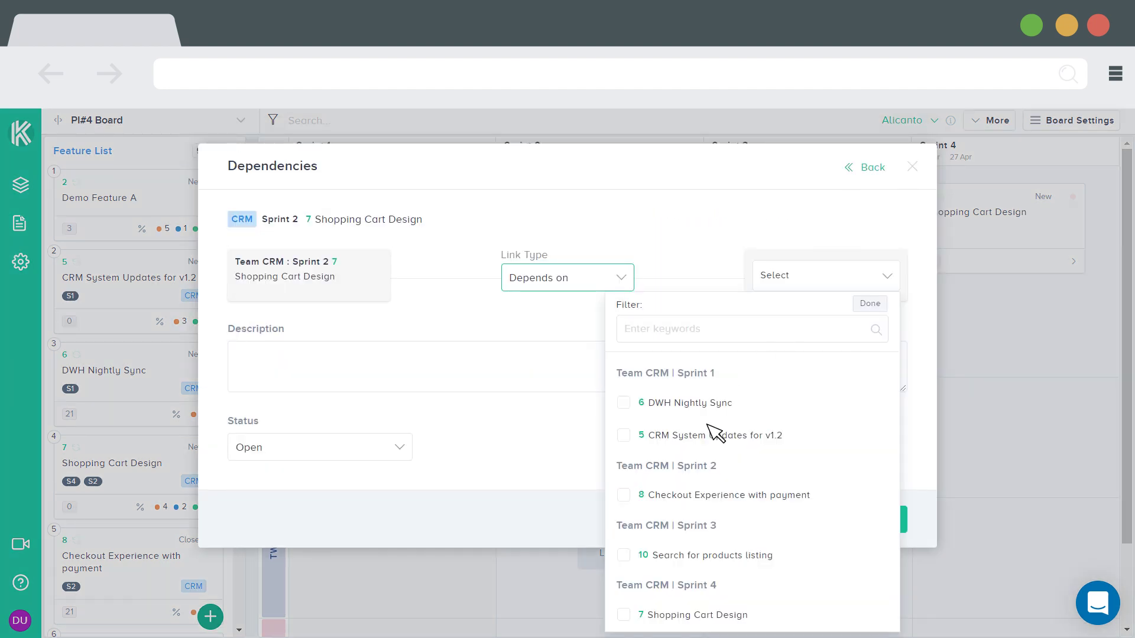
{"action": "left_click", "coordinate": [623, 554]}
{"action": "left_click", "coordinate": [870, 303]}
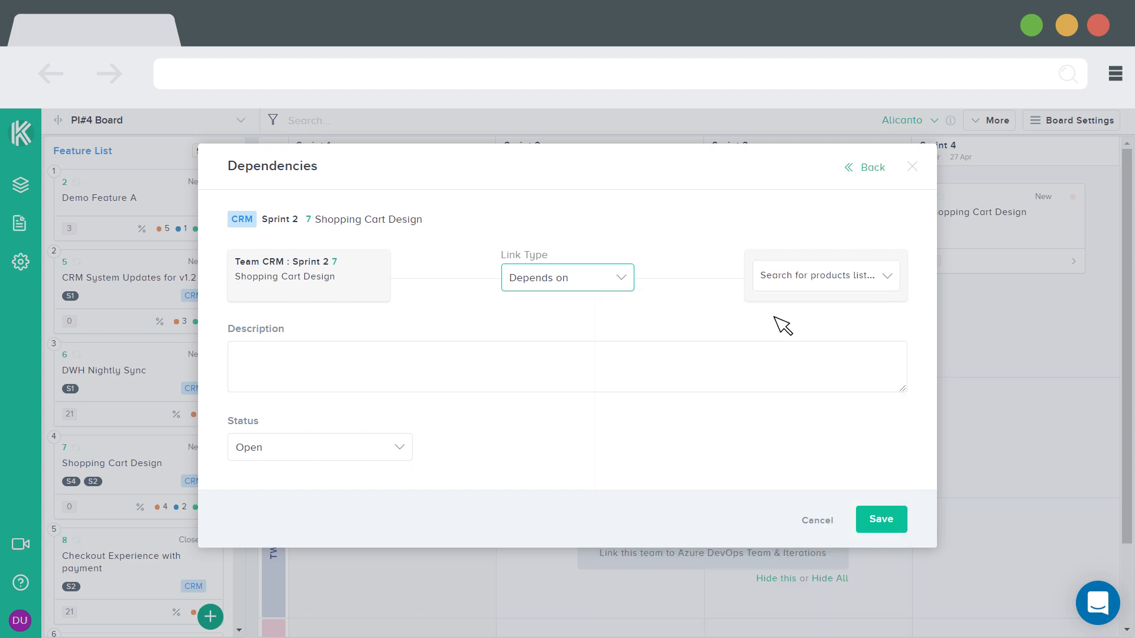
{"action": "left_click", "coordinate": [324, 375]}
{"action": "type", "text": "Migration scripts need to be ready before the shopping cart search"}
{"action": "left_click", "coordinate": [879, 523]}
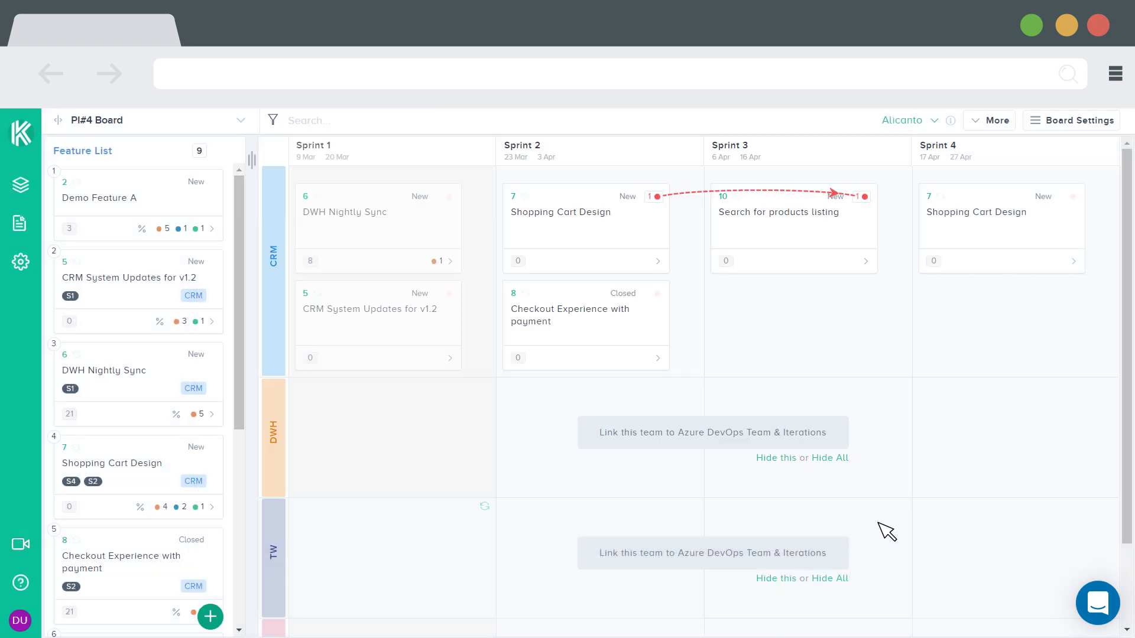
Set the dependency's status to Resolved and save it
{"action": "left_click", "coordinate": [863, 198]}
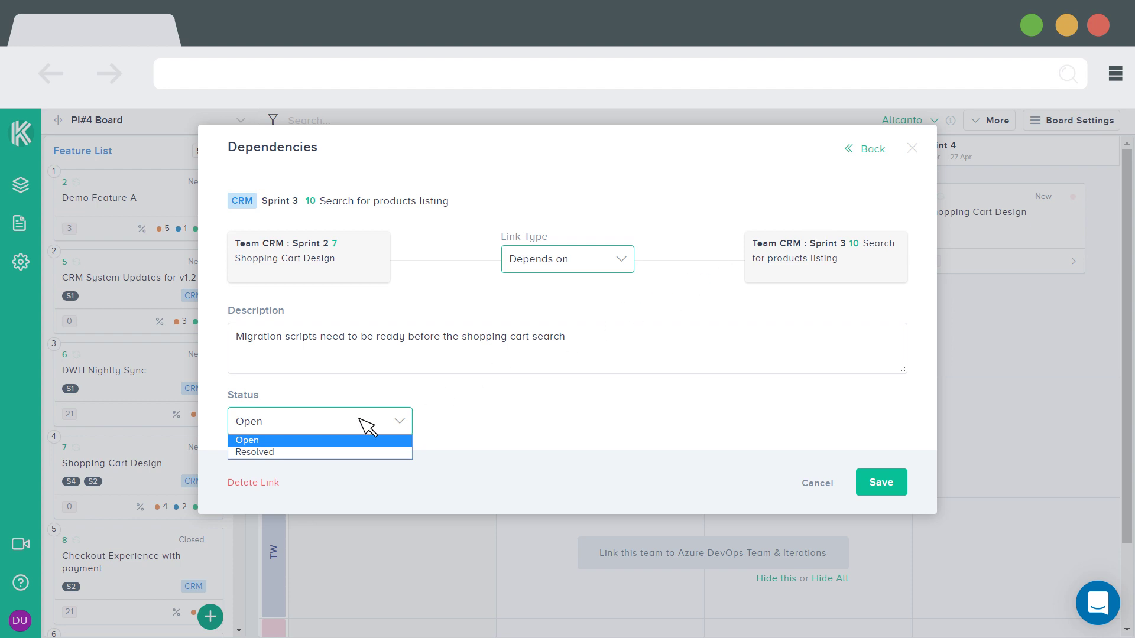
{"action": "left_click", "coordinate": [284, 453]}
{"action": "left_click", "coordinate": [886, 490]}
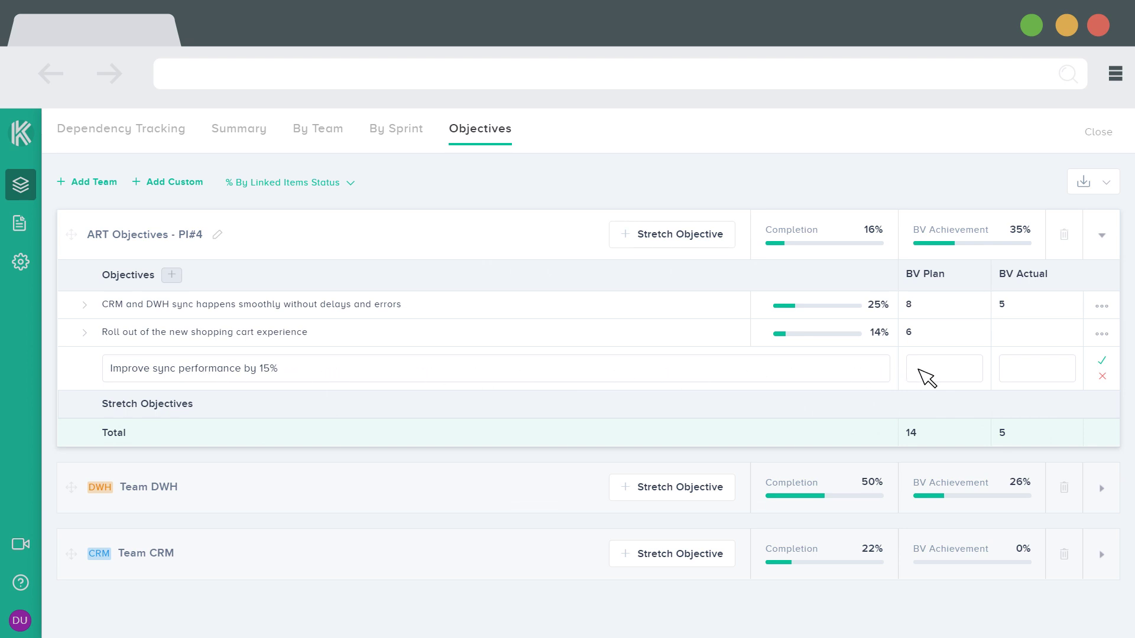
Give the new objective planned business value 7 and link it to DP-8 and DP-27
{"action": "type", "text": "7"}
{"action": "left_click", "coordinate": [1102, 361]}
{"action": "left_click", "coordinate": [1102, 363]}
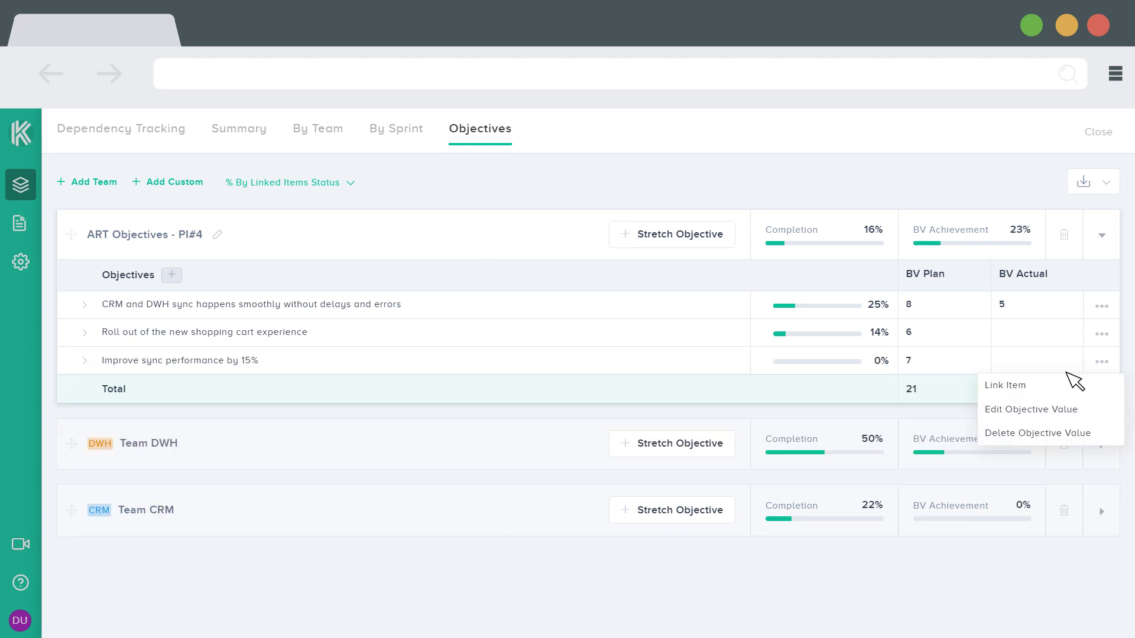
{"action": "left_click", "coordinate": [1010, 387]}
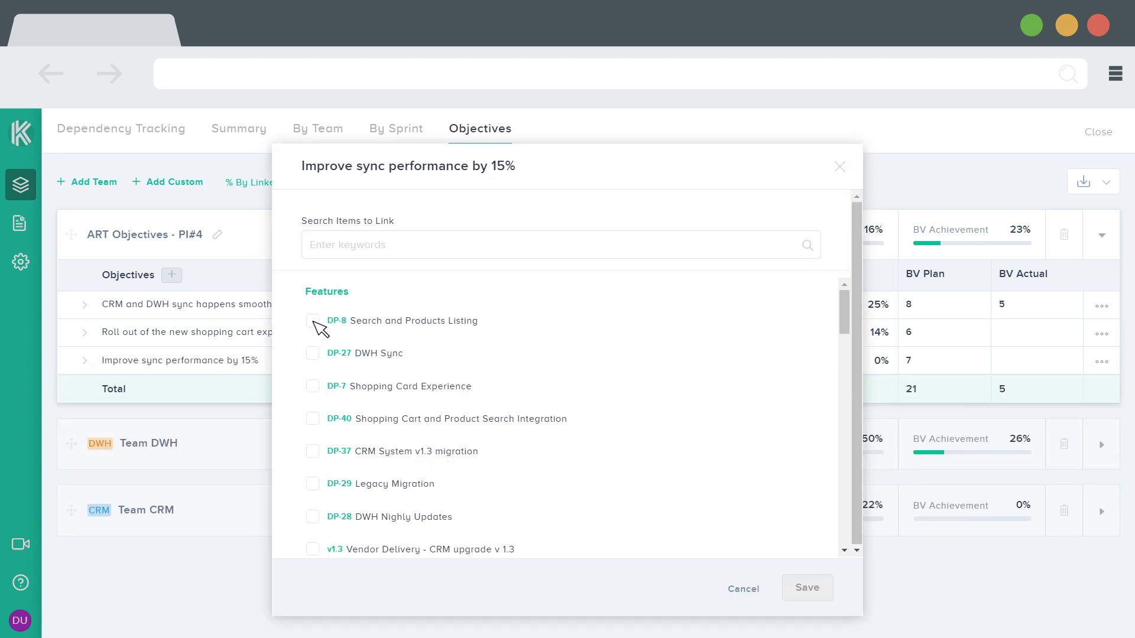
{"action": "left_click", "coordinate": [313, 320]}
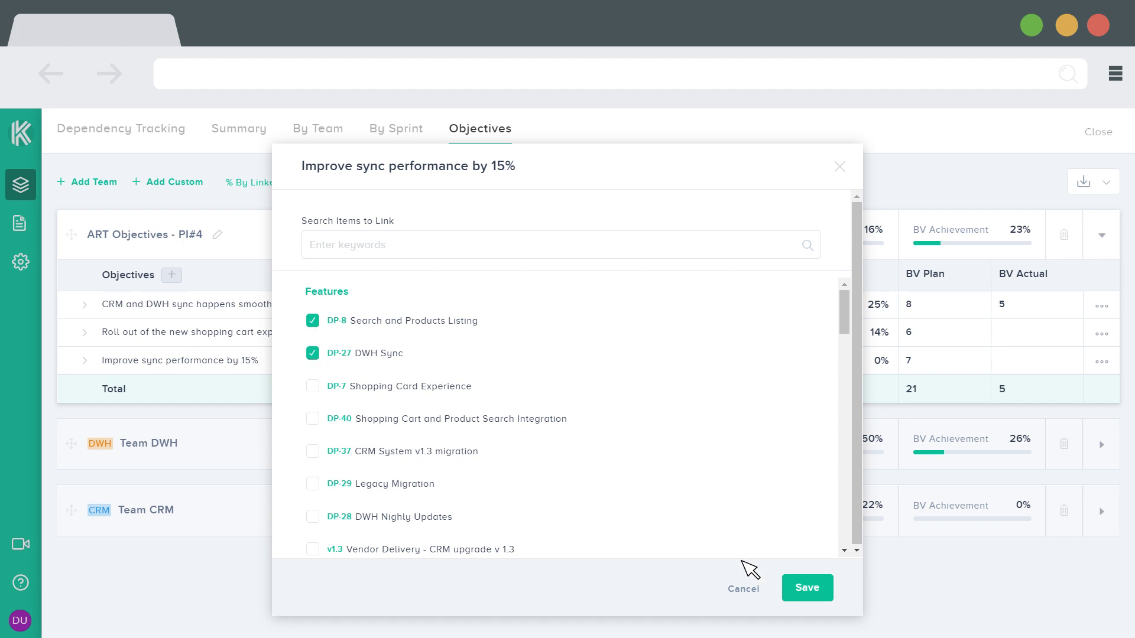
{"action": "left_click", "coordinate": [809, 590]}
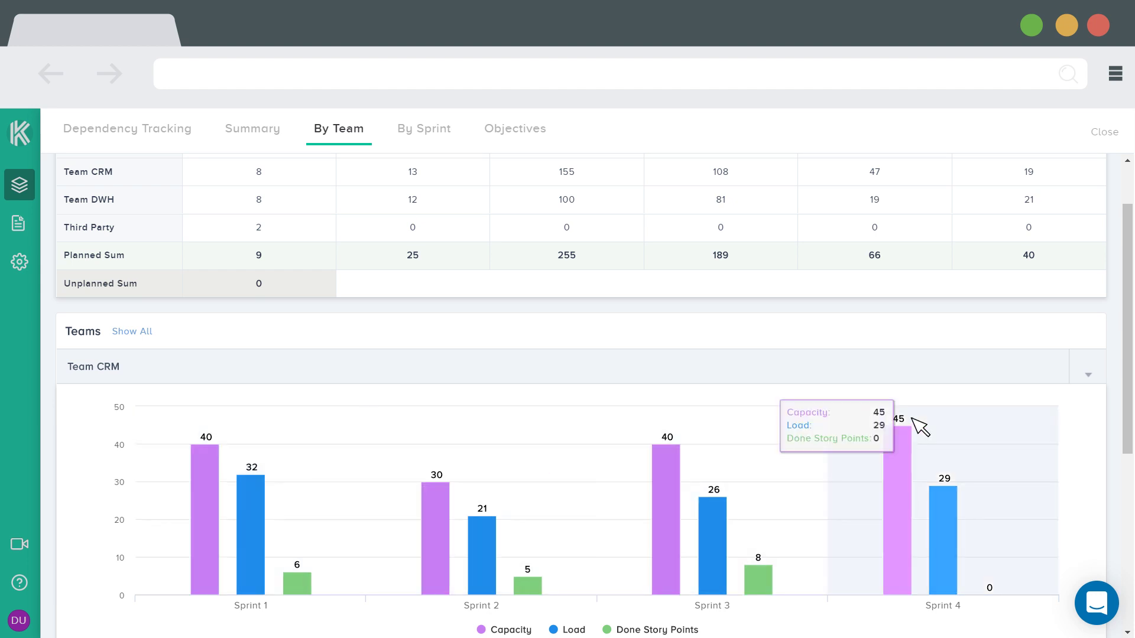
Close the team report and open Smart Reports from the board's reports list
{"action": "left_click", "coordinate": [1103, 132]}
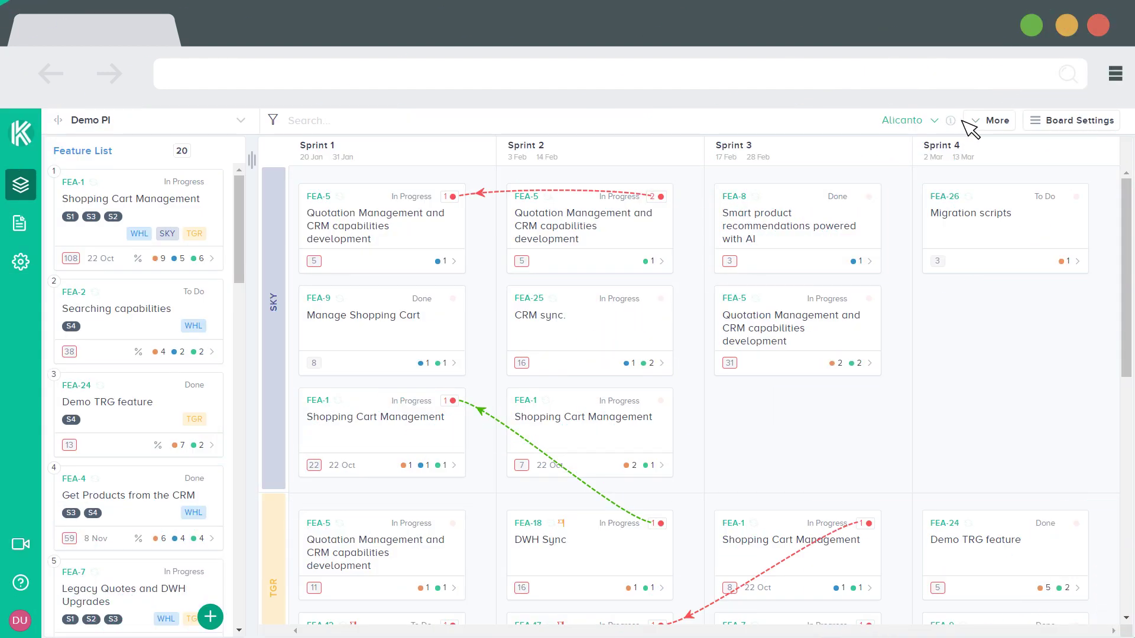
{"action": "left_click", "coordinate": [971, 121]}
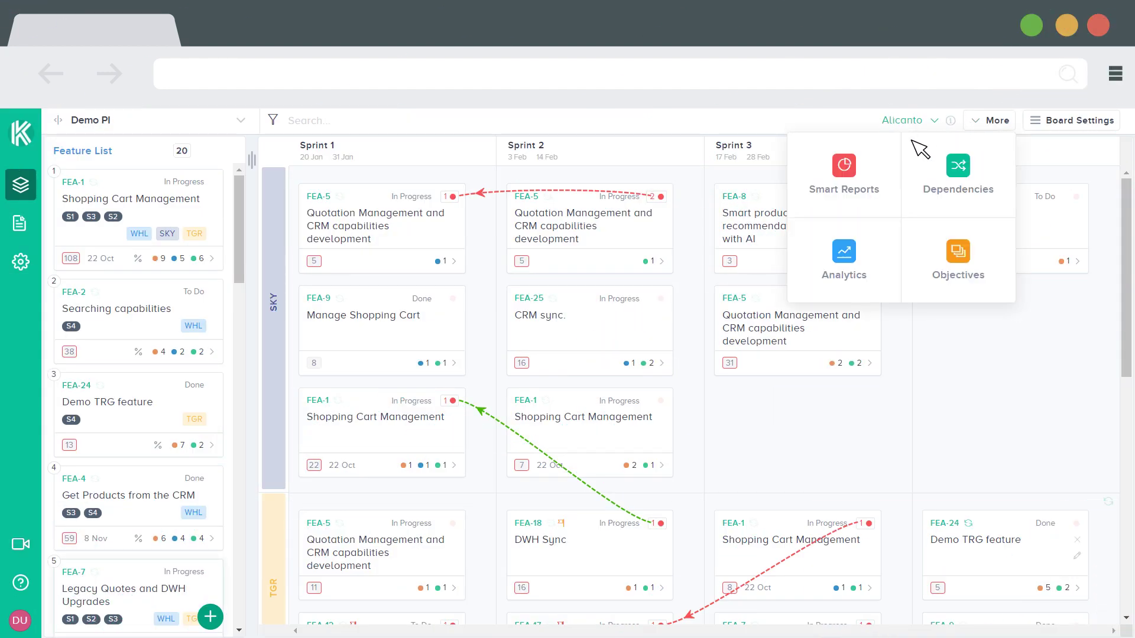
{"action": "left_click", "coordinate": [864, 171]}
Browse the Dependencies, weekly updates and Objectives dashboards, ending on Scope & Delivery Changes
{"action": "scroll", "coordinate": [971, 233], "scroll_direction": "down", "scroll_amount": 7}
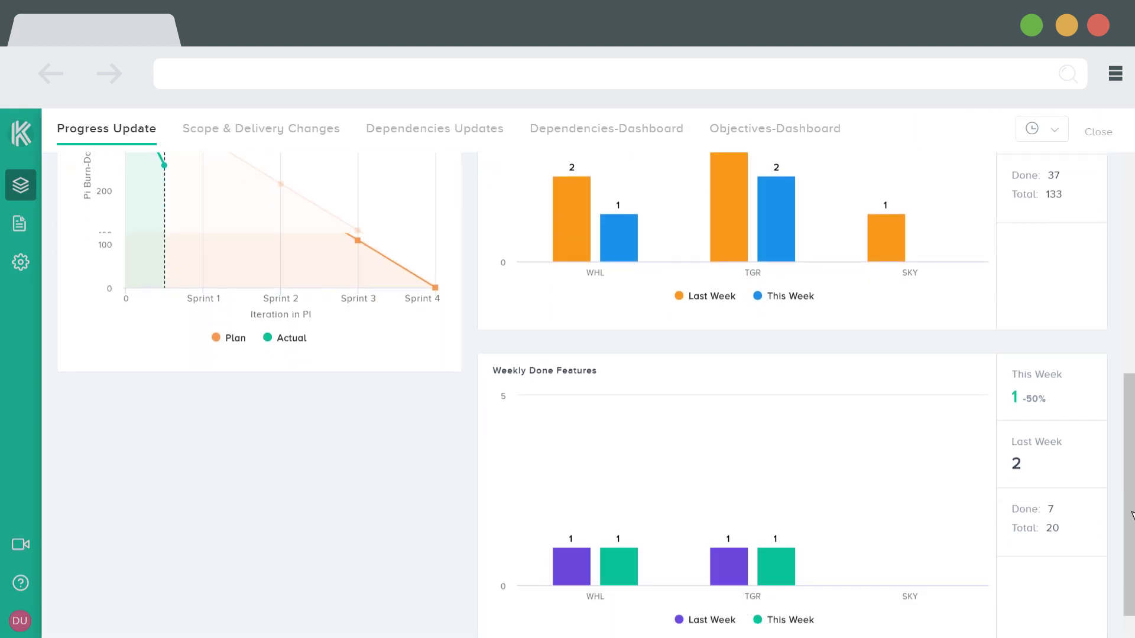
{"action": "left_click", "coordinate": [650, 131]}
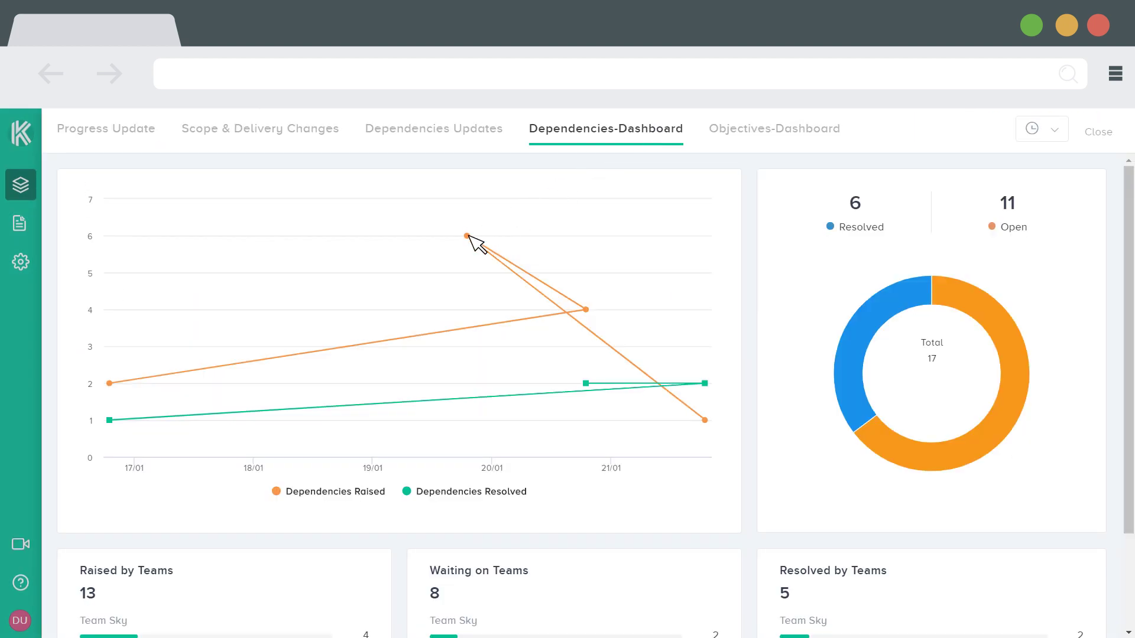
{"action": "mouse_move", "coordinate": [585, 383]}
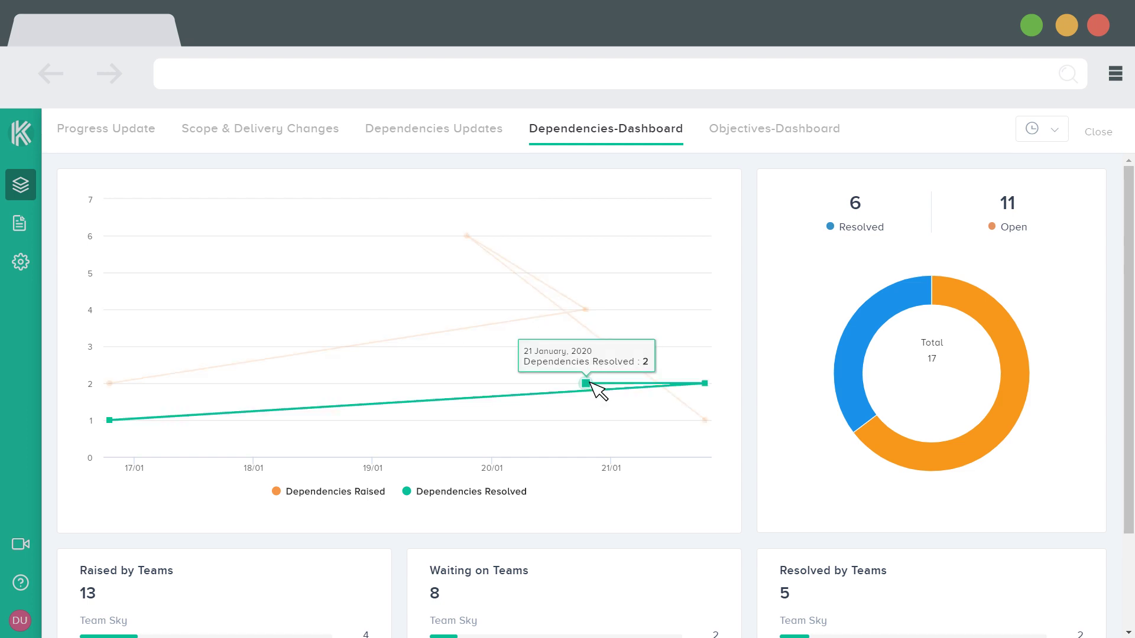
{"action": "left_click", "coordinate": [424, 131]}
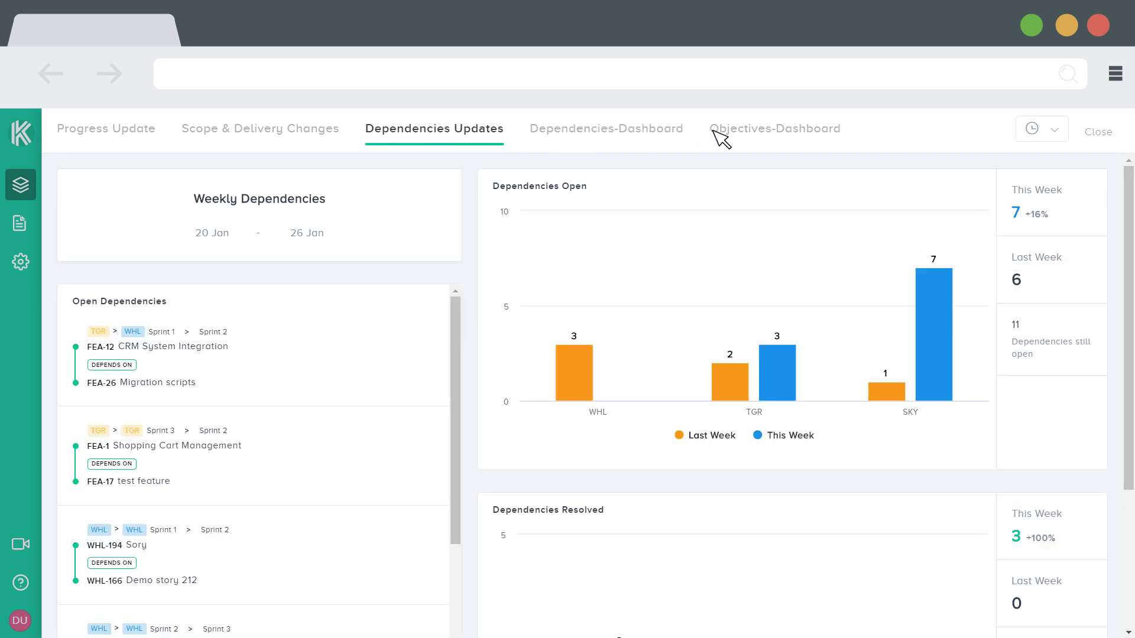
{"action": "left_click", "coordinate": [762, 132]}
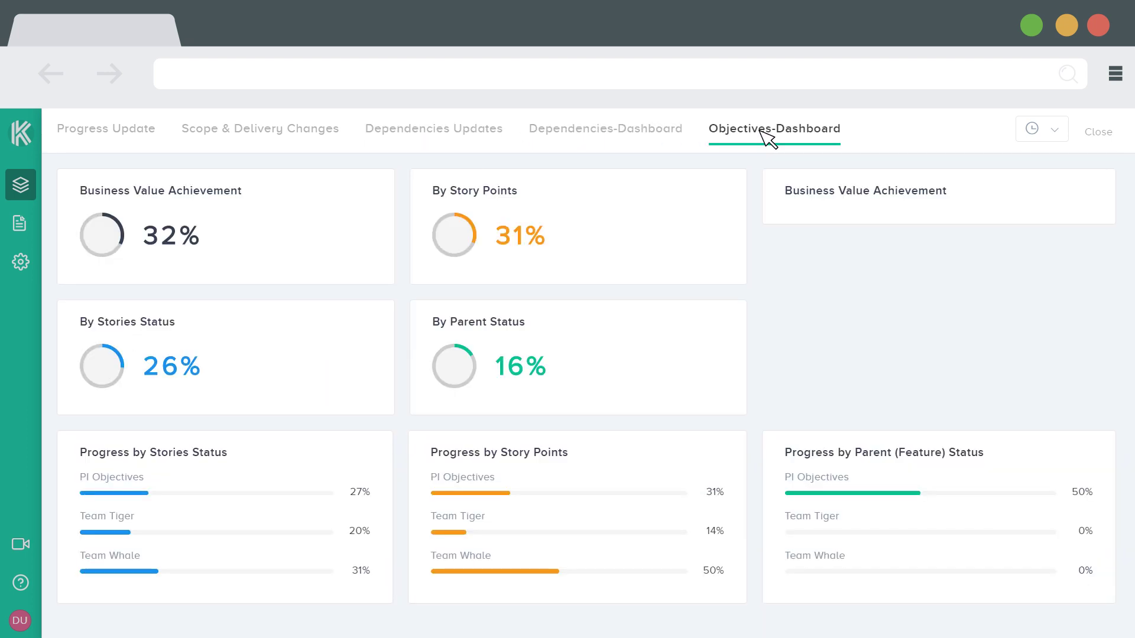
{"action": "left_click", "coordinate": [273, 132]}
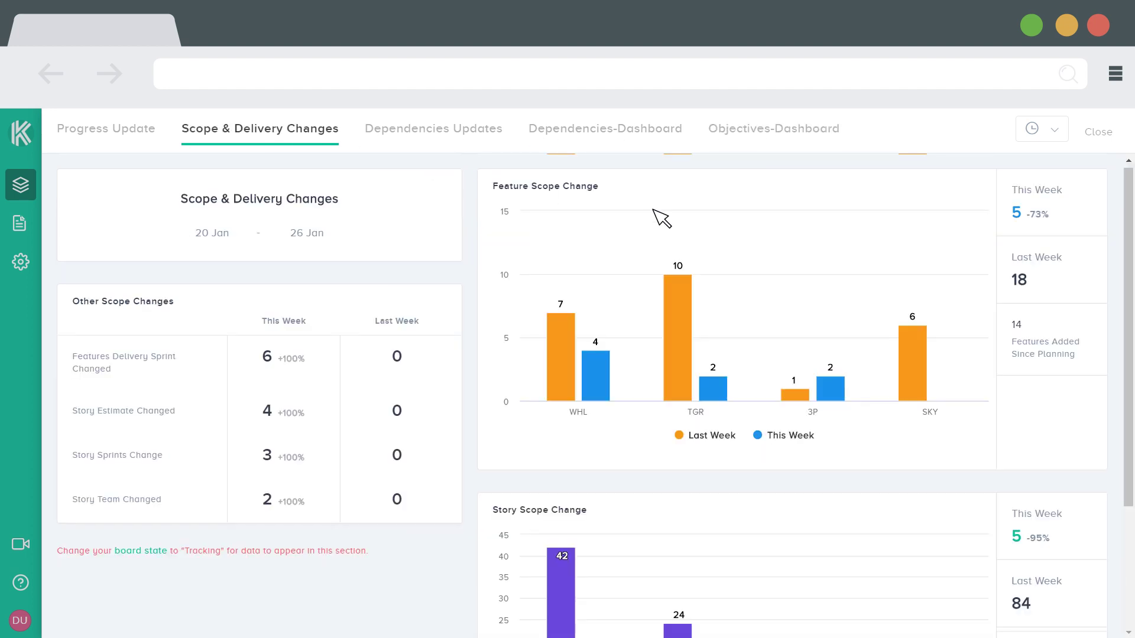
List the six features whose delivery sprint changed, then the three stories that changed sprint
{"action": "left_click_drag", "start_coordinate": [1131, 313], "coordinate": [1131, 473]}
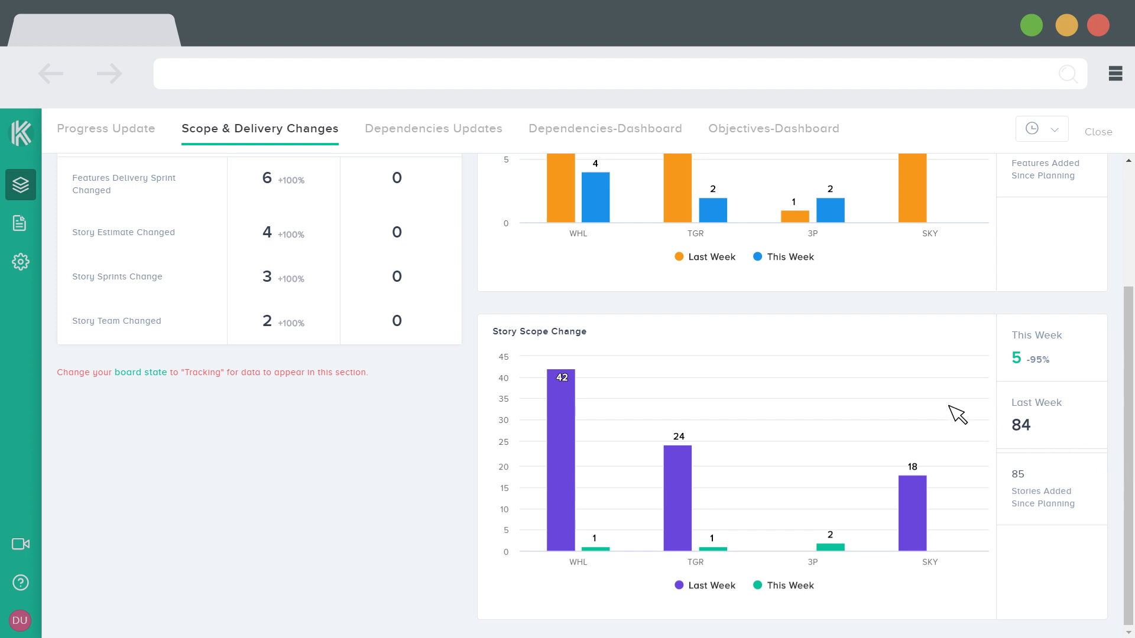
{"action": "left_click", "coordinate": [279, 181]}
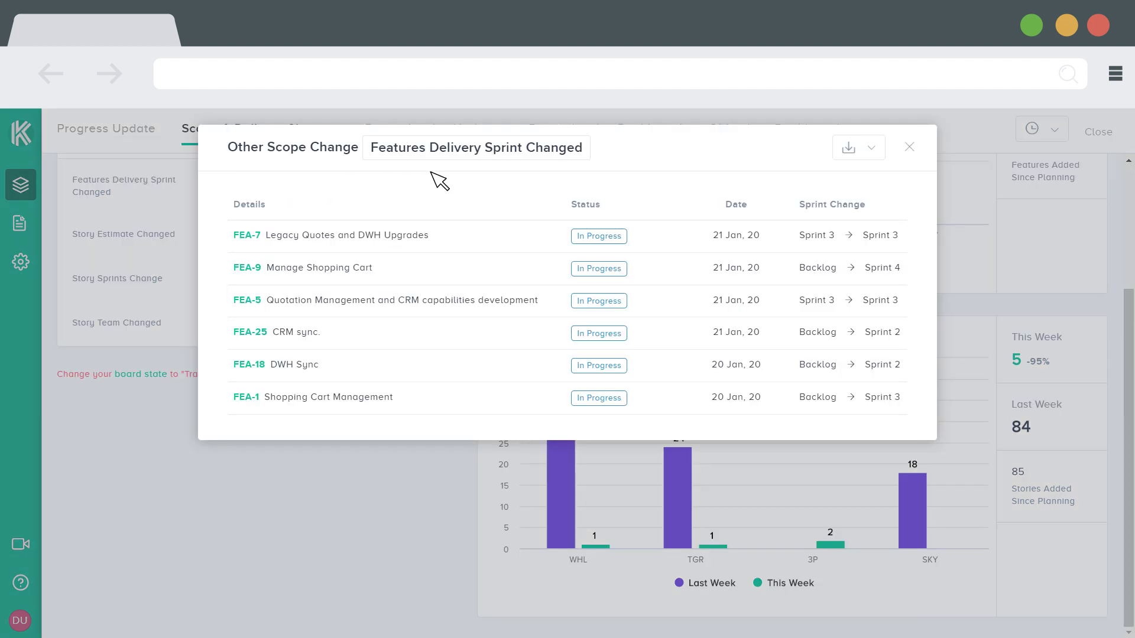
{"action": "left_click", "coordinate": [909, 146]}
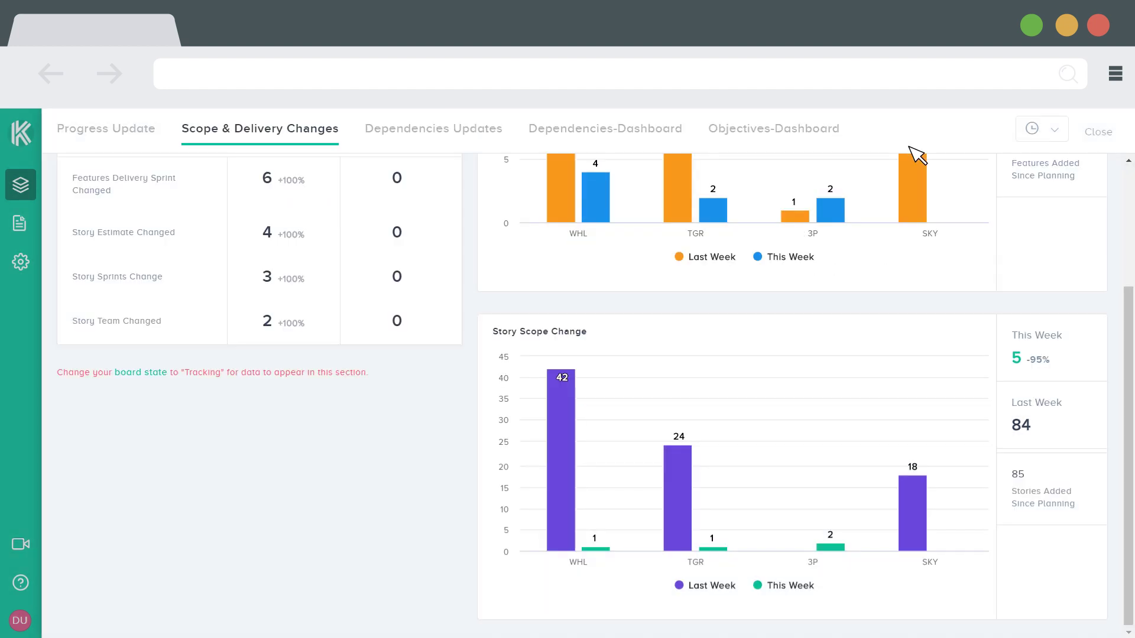
{"action": "left_click", "coordinate": [276, 283]}
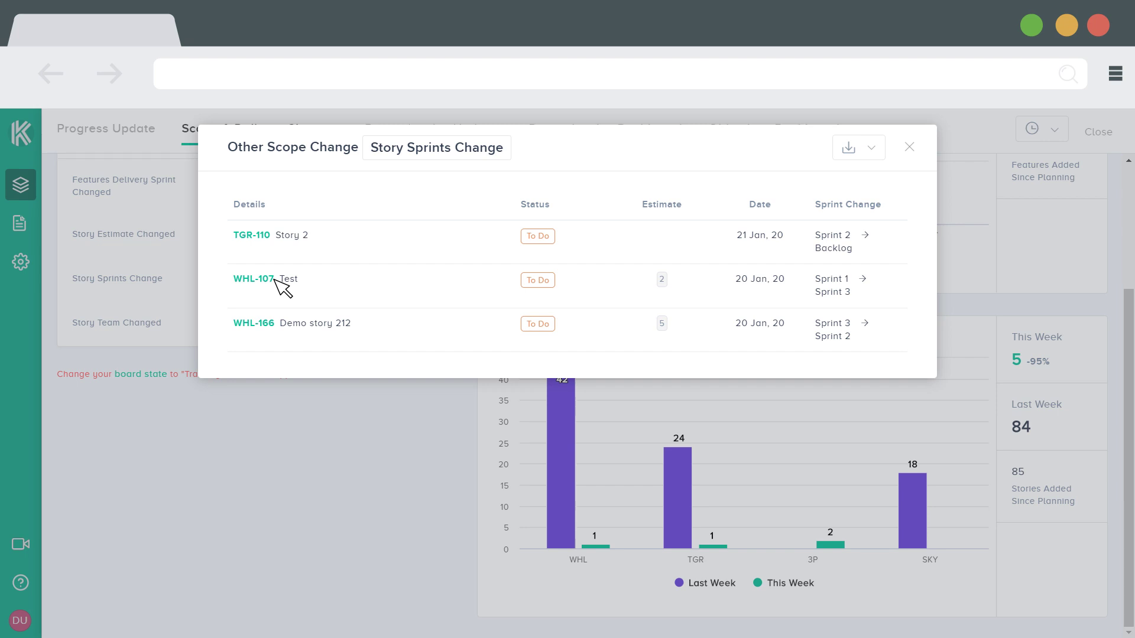